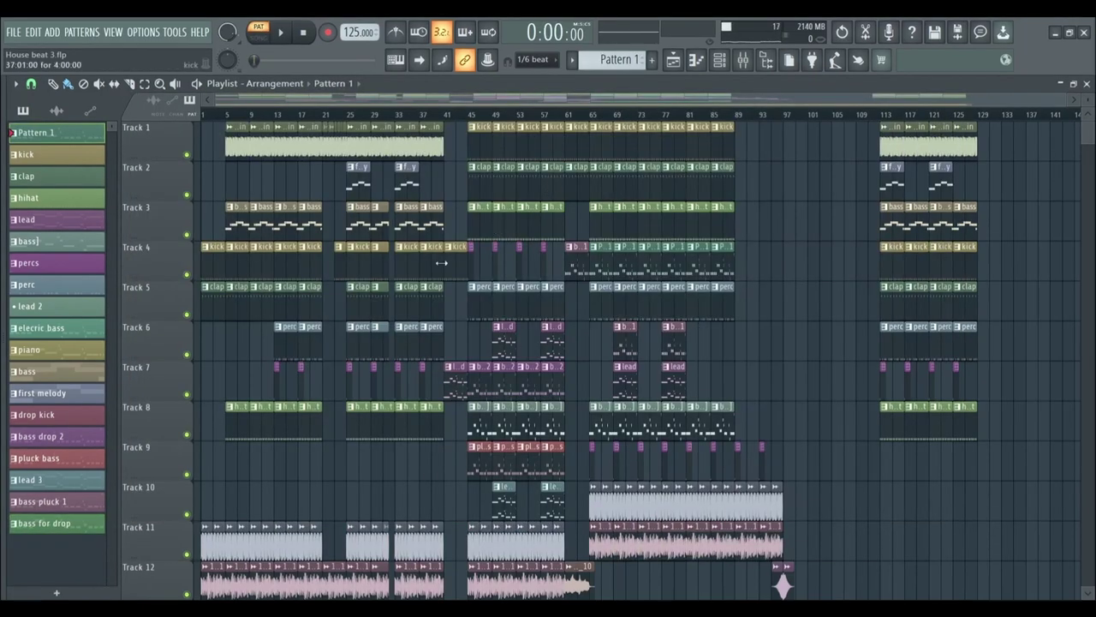
Step: Play the lead pattern in the piano roll and view the Serum #2 patch that produces it
{"action": "key", "text": "F7"}
{"action": "key", "text": "space"}
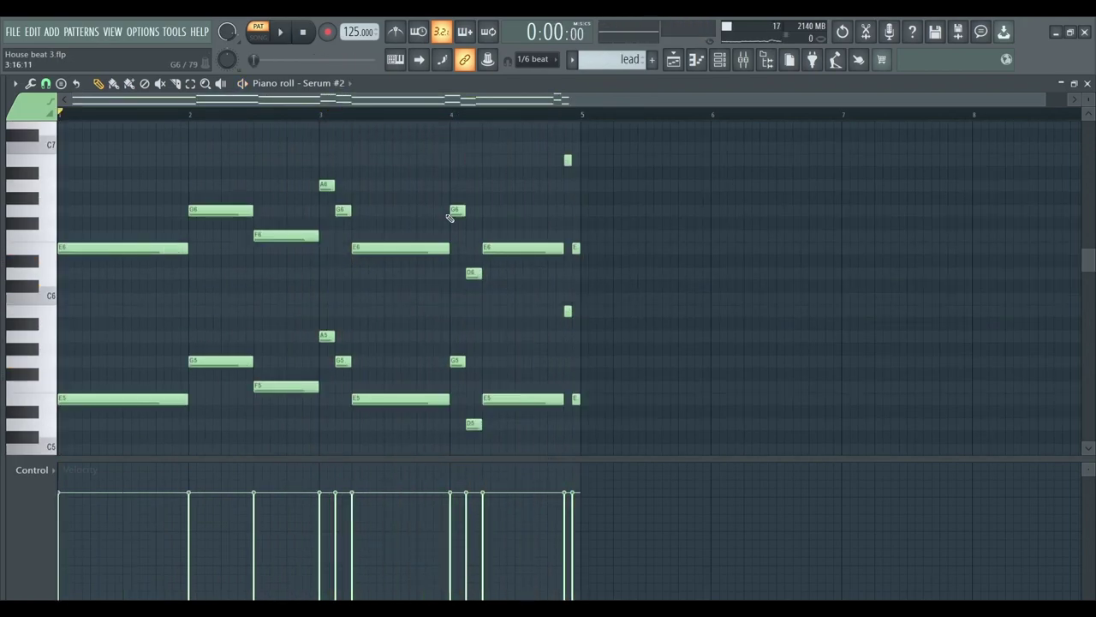
{"action": "key", "text": "space"}
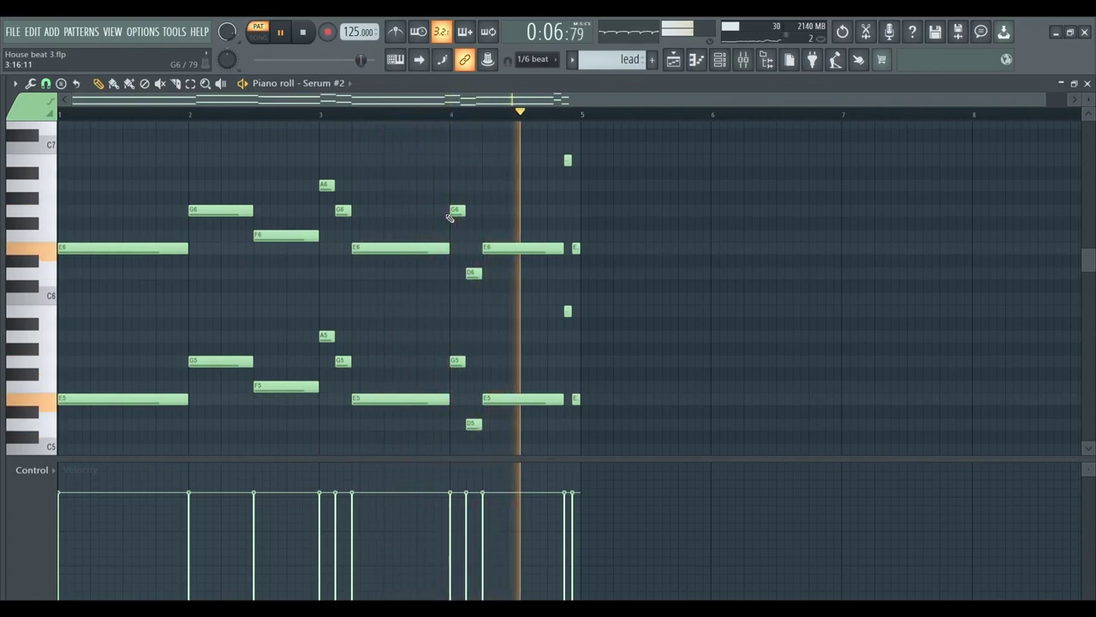
{"action": "key", "text": "space"}
{"action": "key", "text": "F6"}
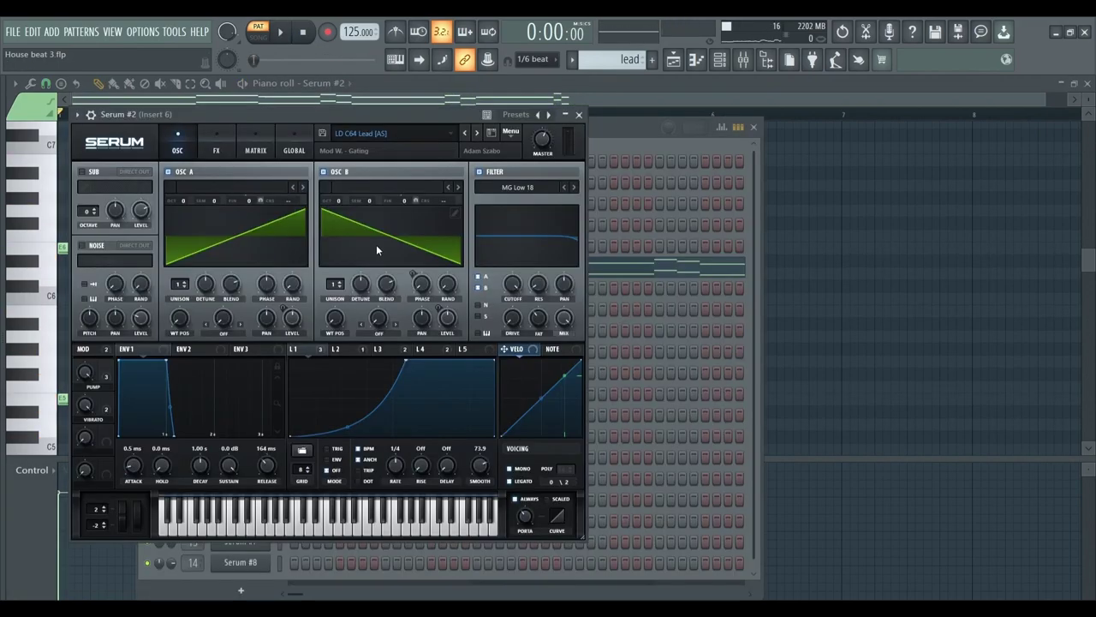
{"action": "left_click_drag", "start_coordinate": [297, 117], "coordinate": [448, 88]}
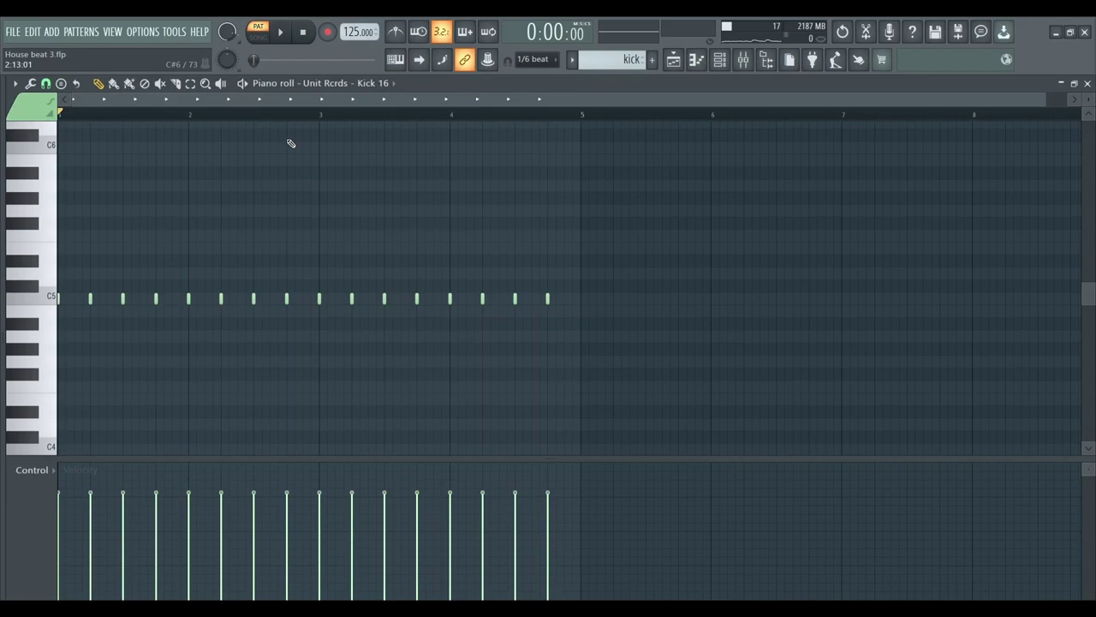
Step: Audition the kick, clap and hihat drum patterns one by one in the piano roll
{"action": "key", "text": "space"}
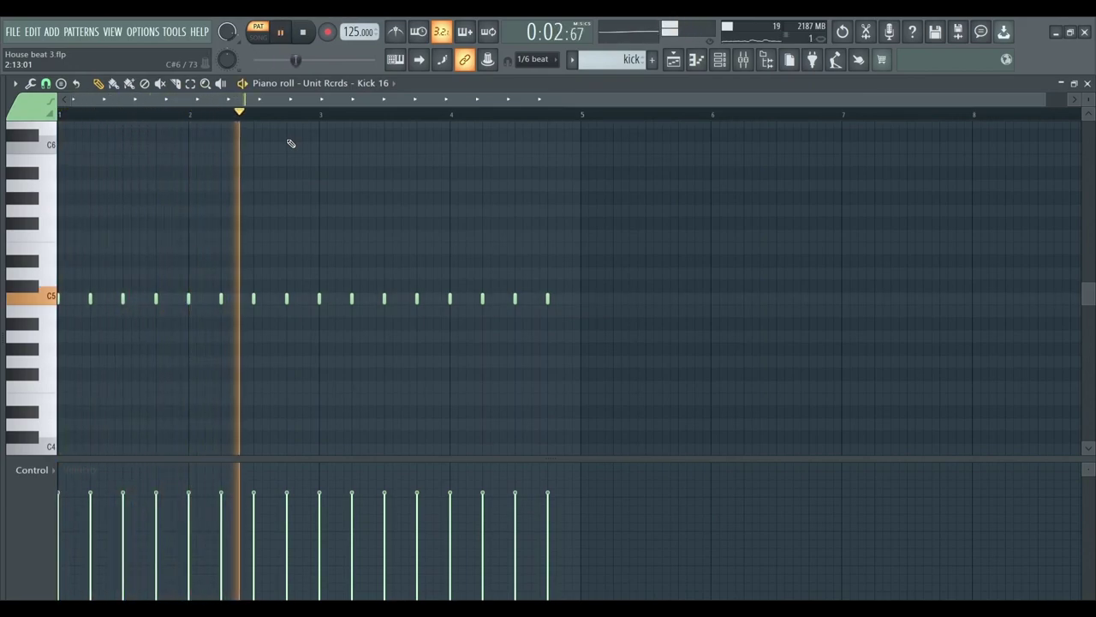
{"action": "key", "text": "space"}
{"action": "key", "text": "KP_Add"}
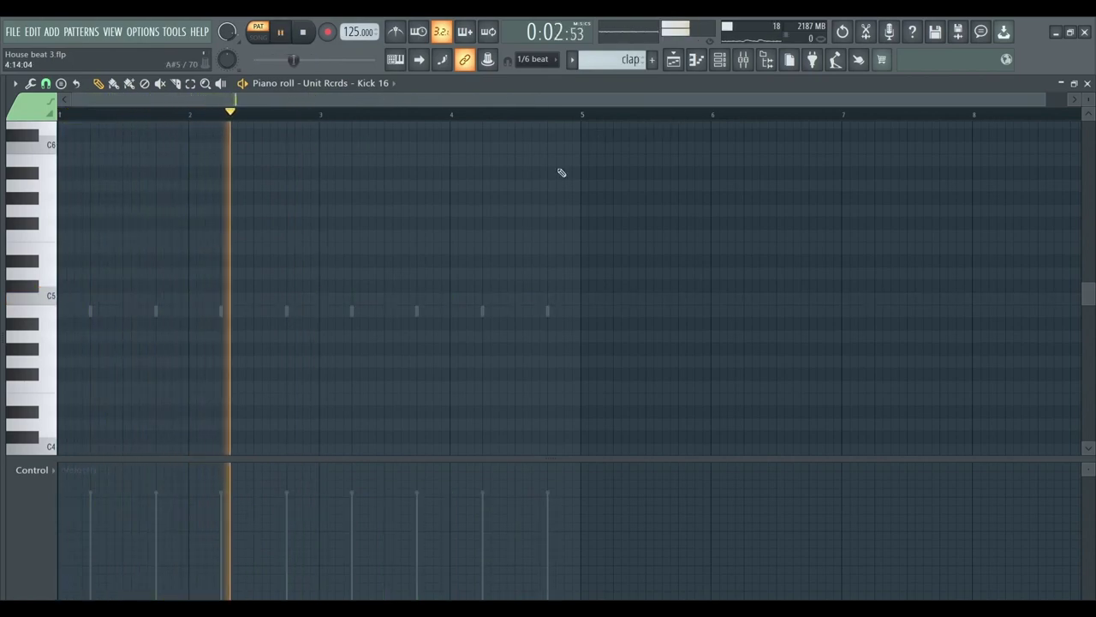
{"action": "key", "text": "space"}
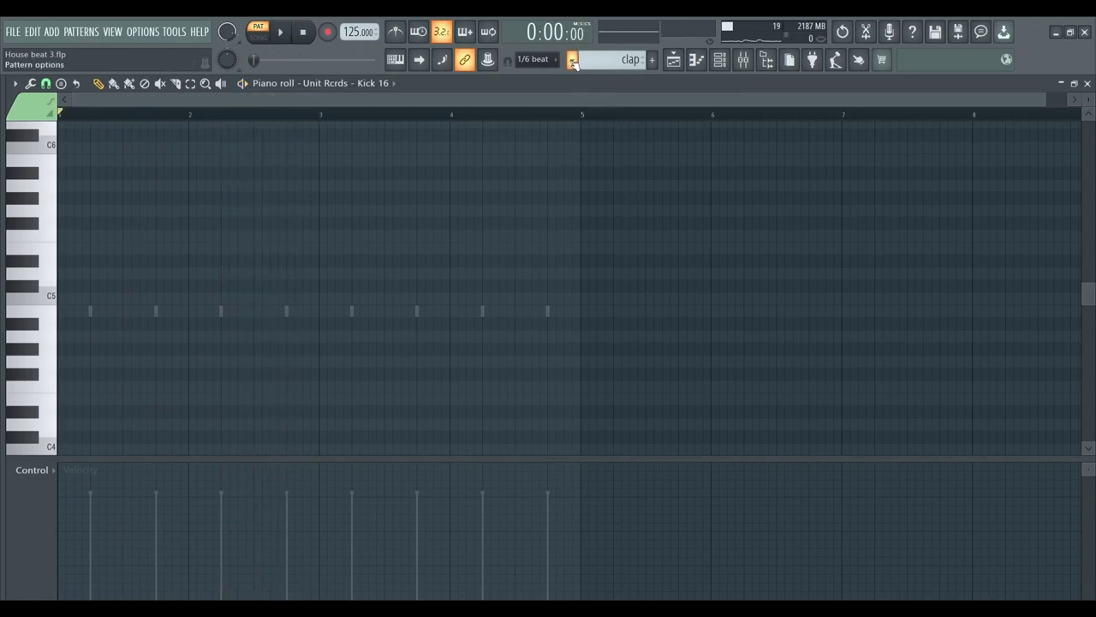
{"action": "key", "text": "KP_Add"}
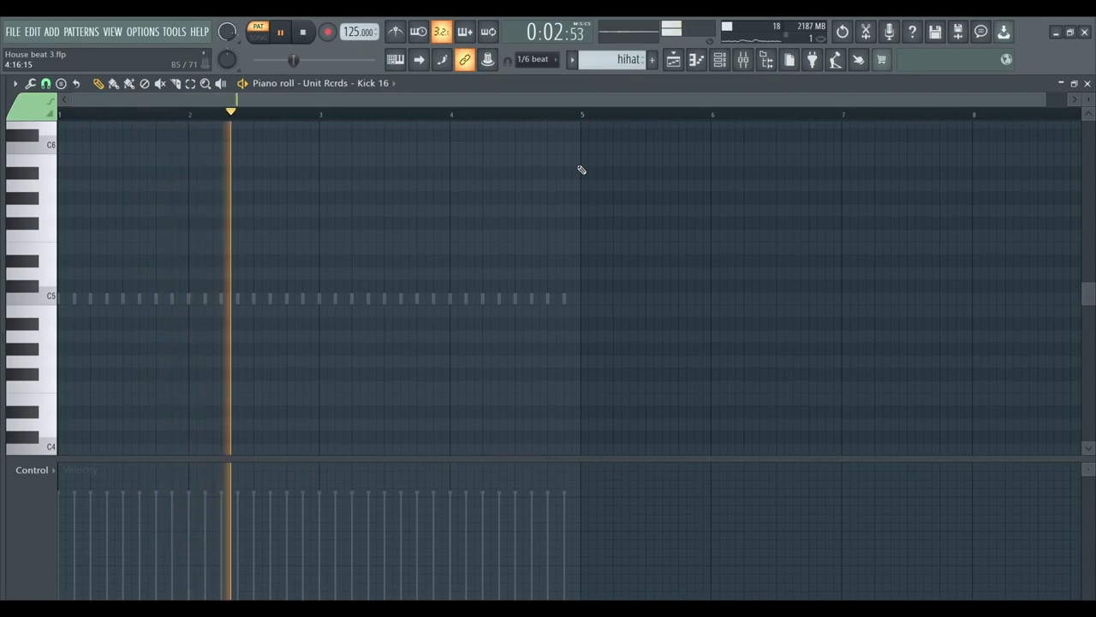
{"action": "key", "text": "space"}
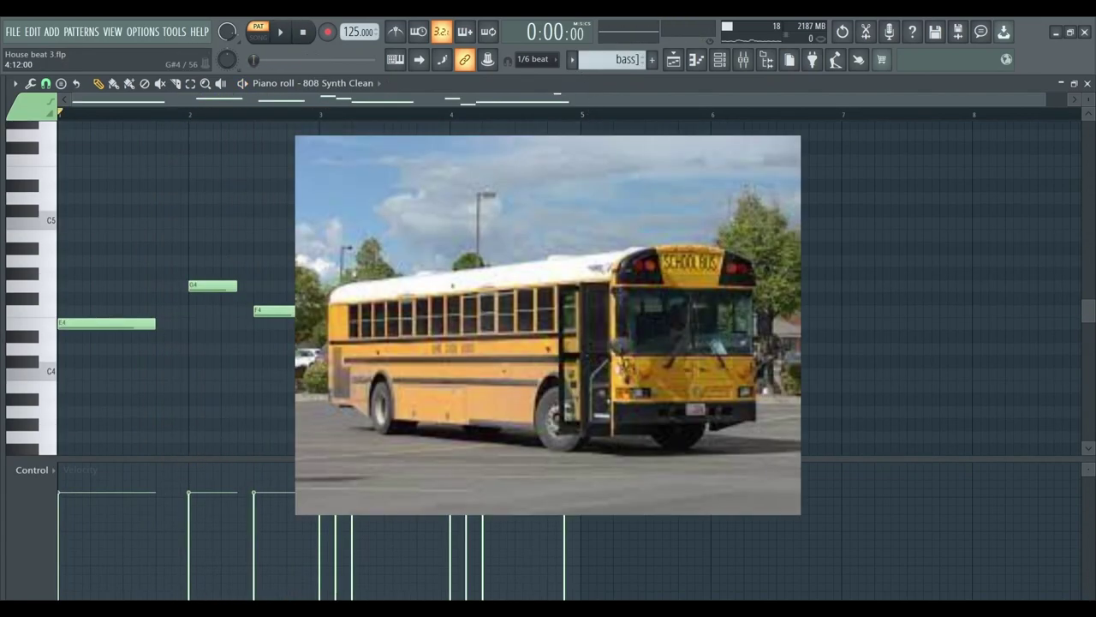
Step: Audition the bass] pattern's 808 Synth Clean notes and the perc pattern in the channel rack
{"action": "key", "text": "space"}
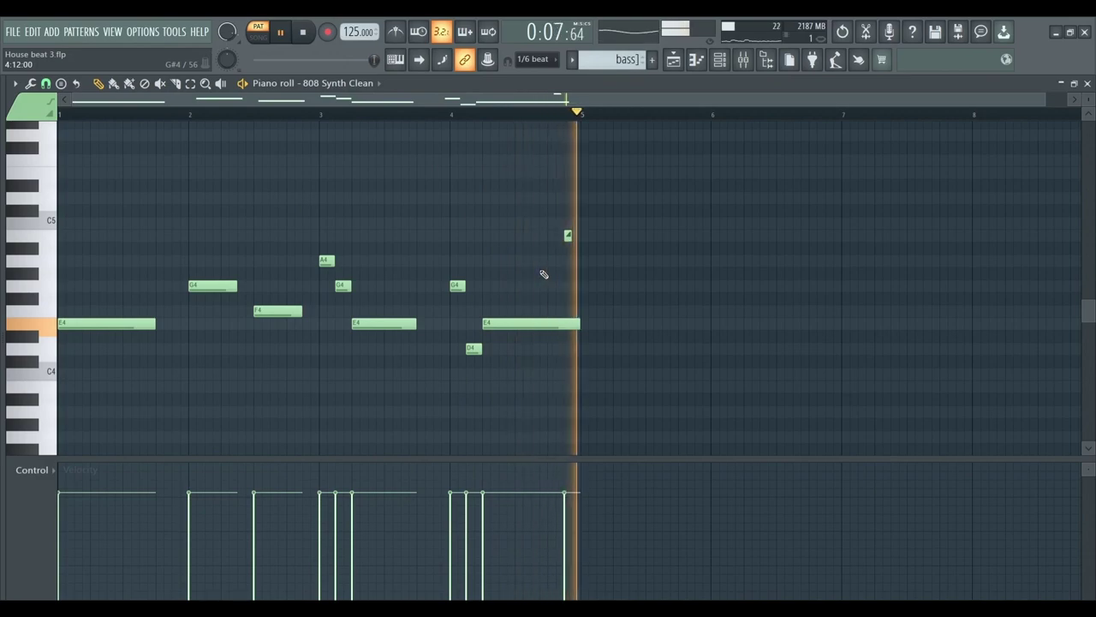
{"action": "key", "text": "space"}
{"action": "key", "text": "F6"}
{"action": "key", "text": "space"}
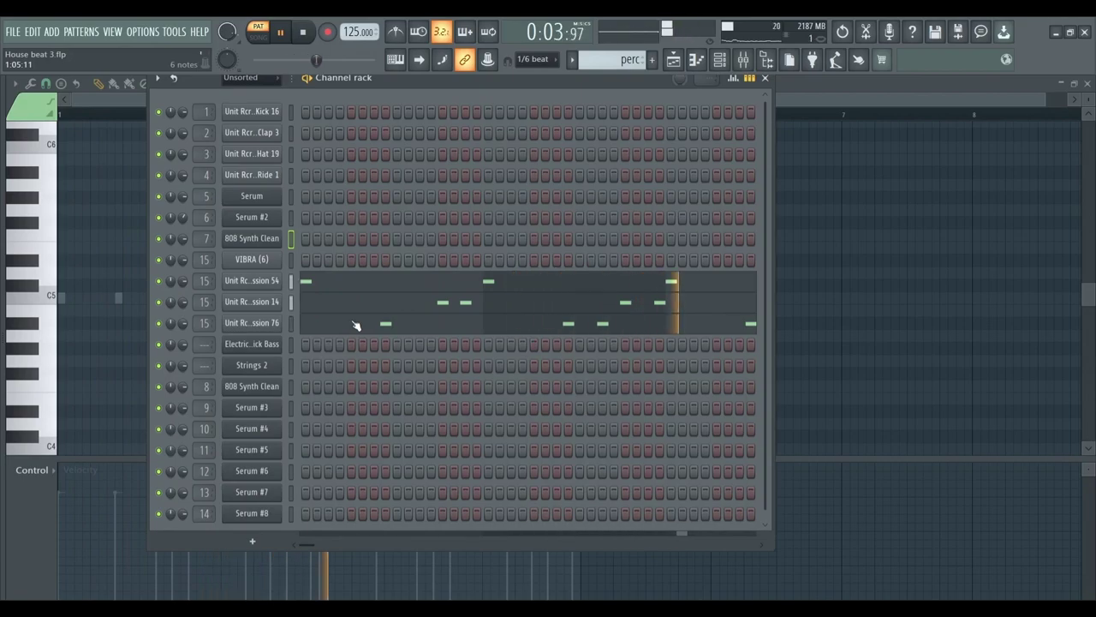
{"action": "key", "text": "F6"}
Step: Audition the bass pattern, and play the first melody pattern with its Serum #3 notes shown in the piano roll
{"action": "key", "text": "space"}
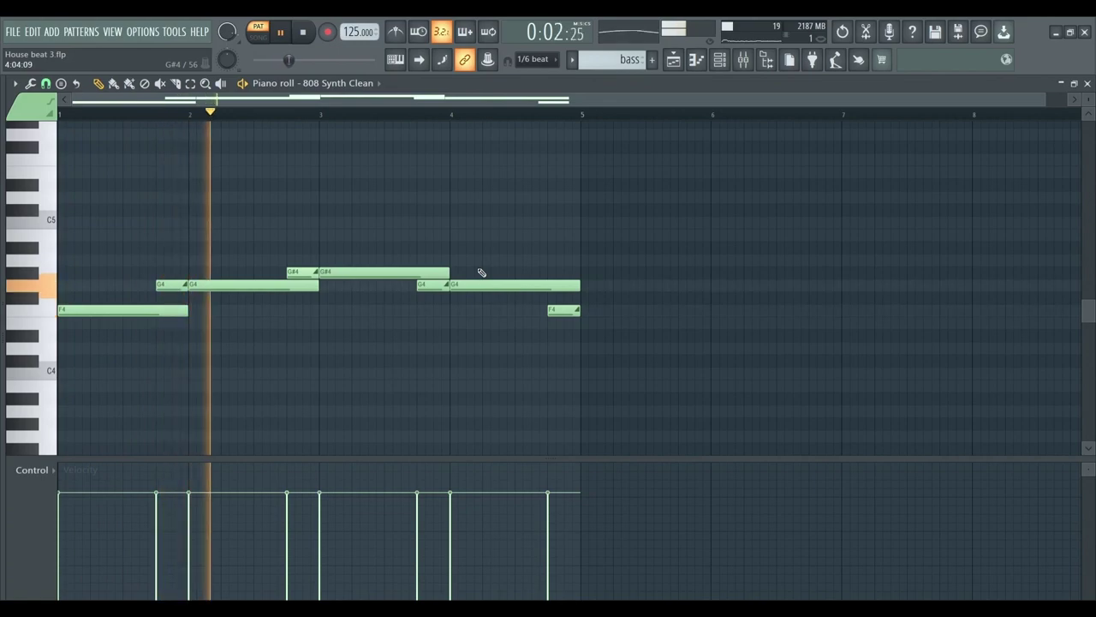
{"action": "key", "text": "space"}
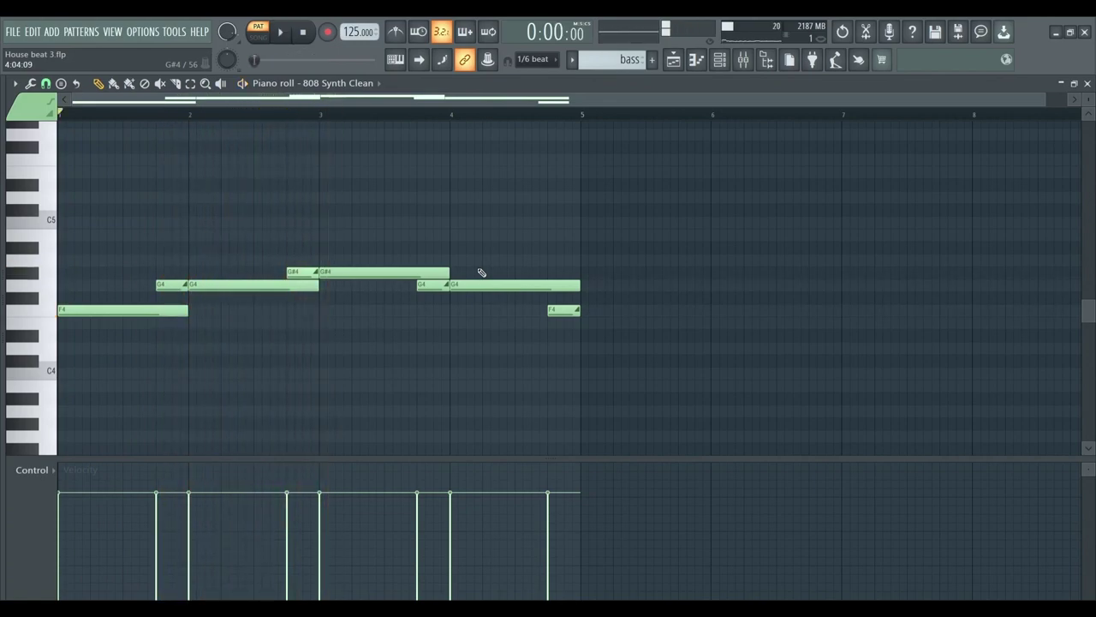
{"action": "key", "text": "KP_Add"}
{"action": "key", "text": "space"}
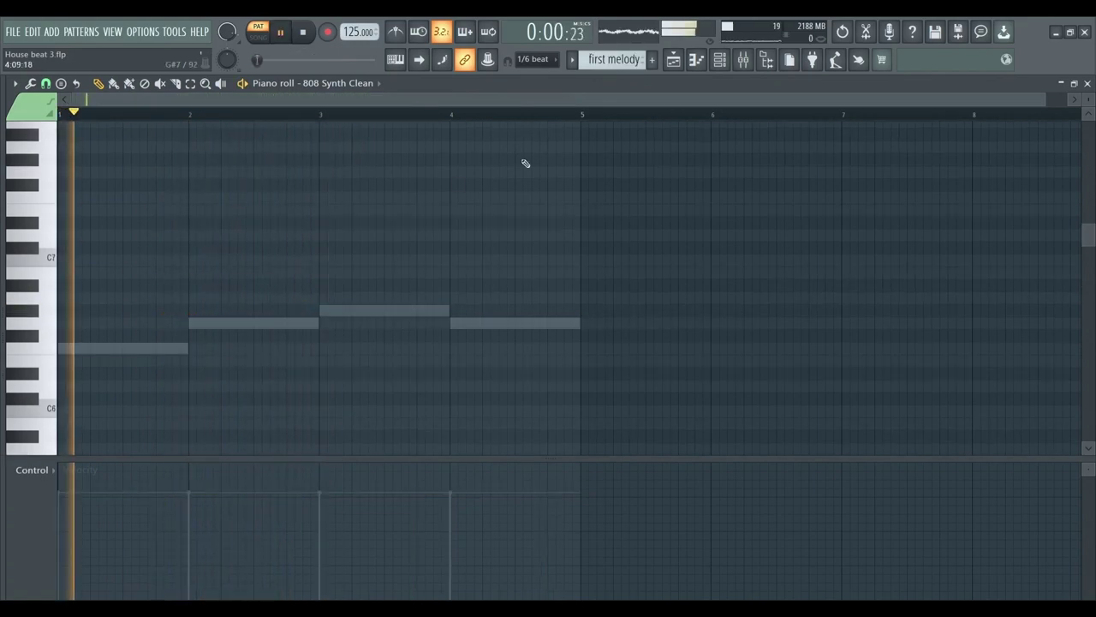
{"action": "left_click", "coordinate": [719, 60]}
{"action": "left_click", "coordinate": [505, 410]}
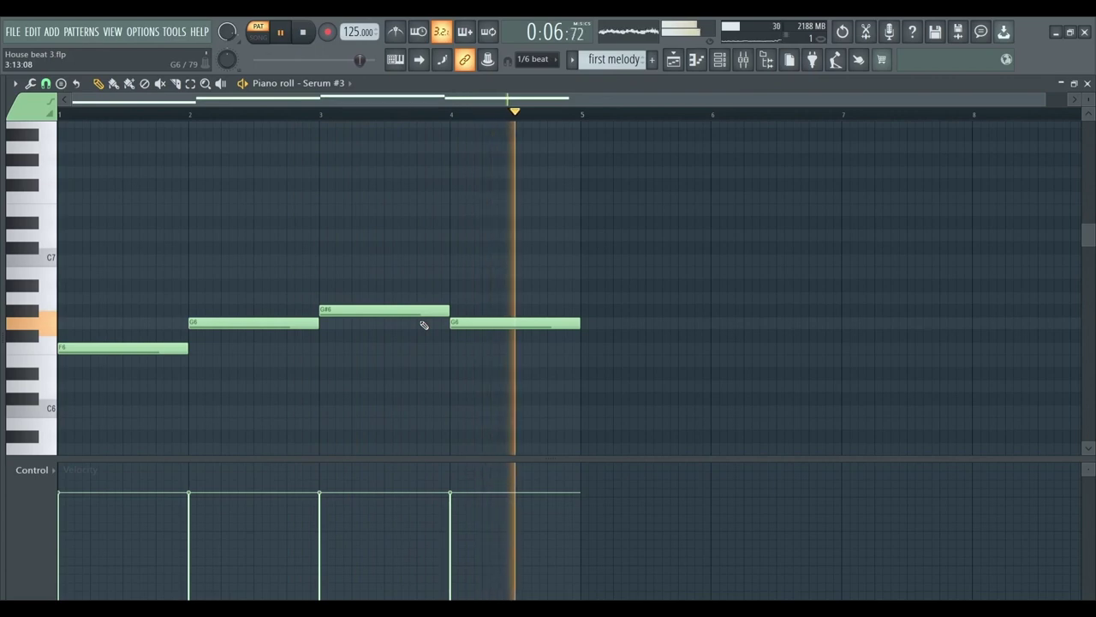
{"action": "key", "text": "space"}
Step: Audition the bass drop 2 and pluck bass patterns
{"action": "left_click", "coordinate": [572, 60]}
{"action": "left_click", "coordinate": [416, 216]}
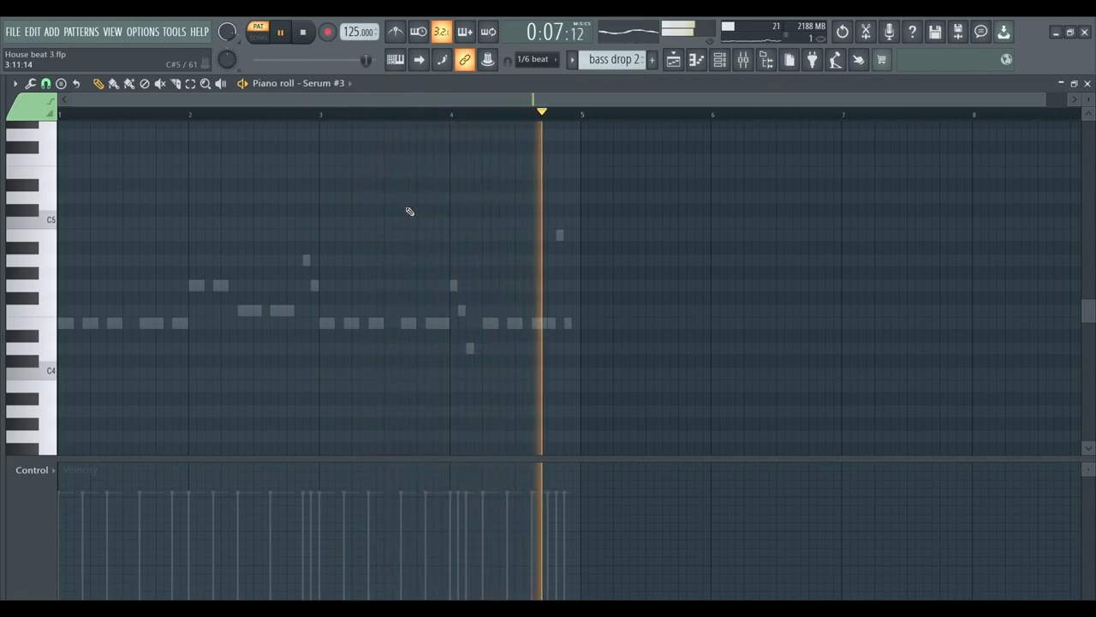
{"action": "key", "text": "space"}
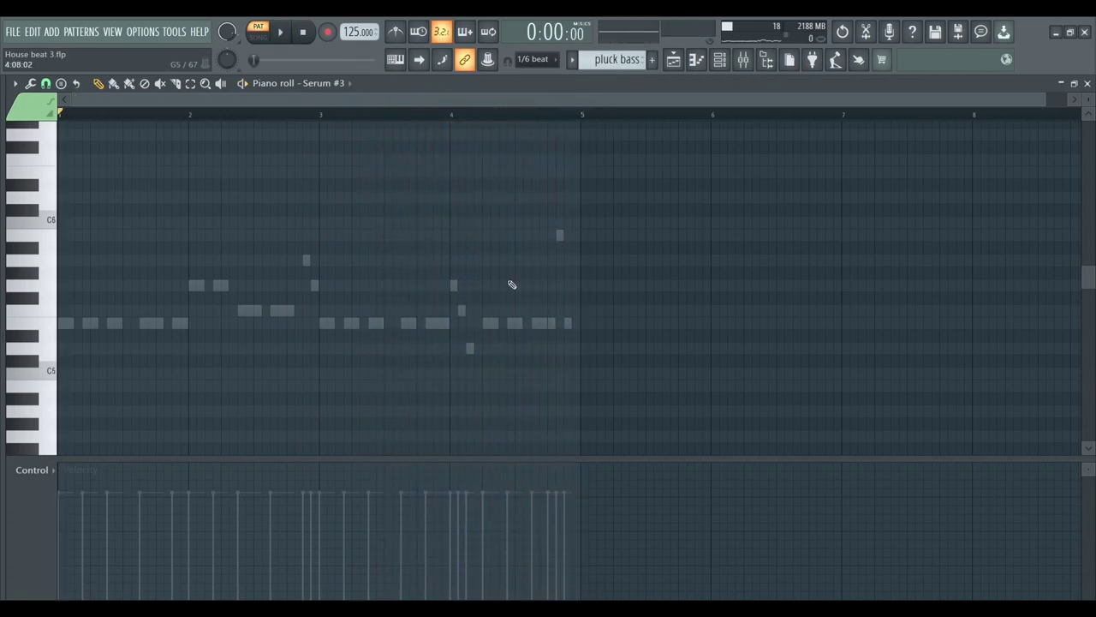
{"action": "key", "text": "space"}
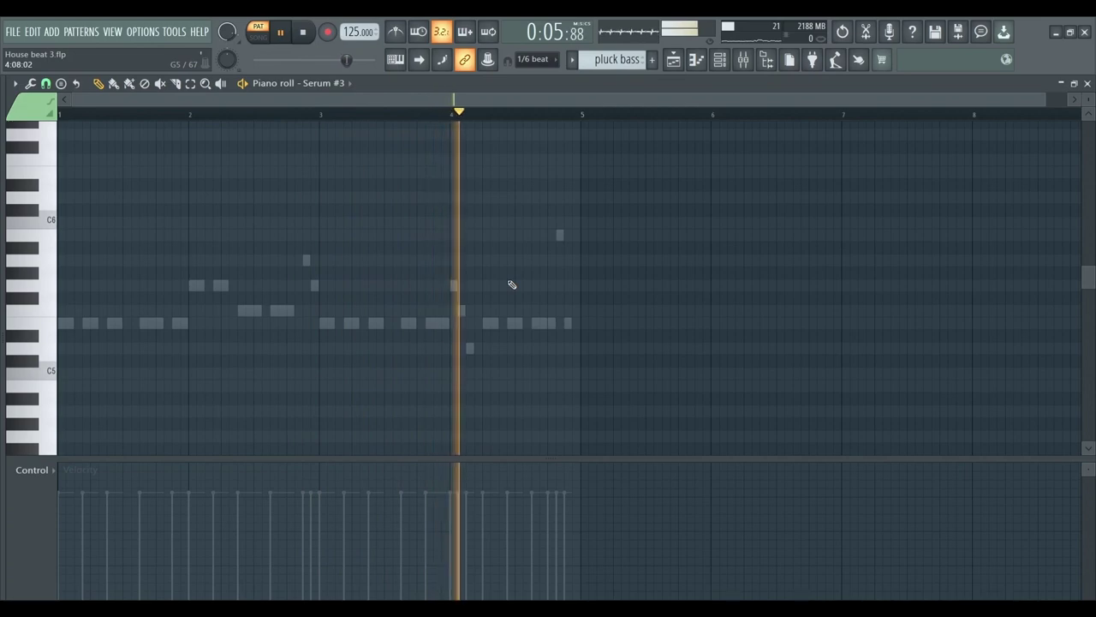
{"action": "key", "text": "space"}
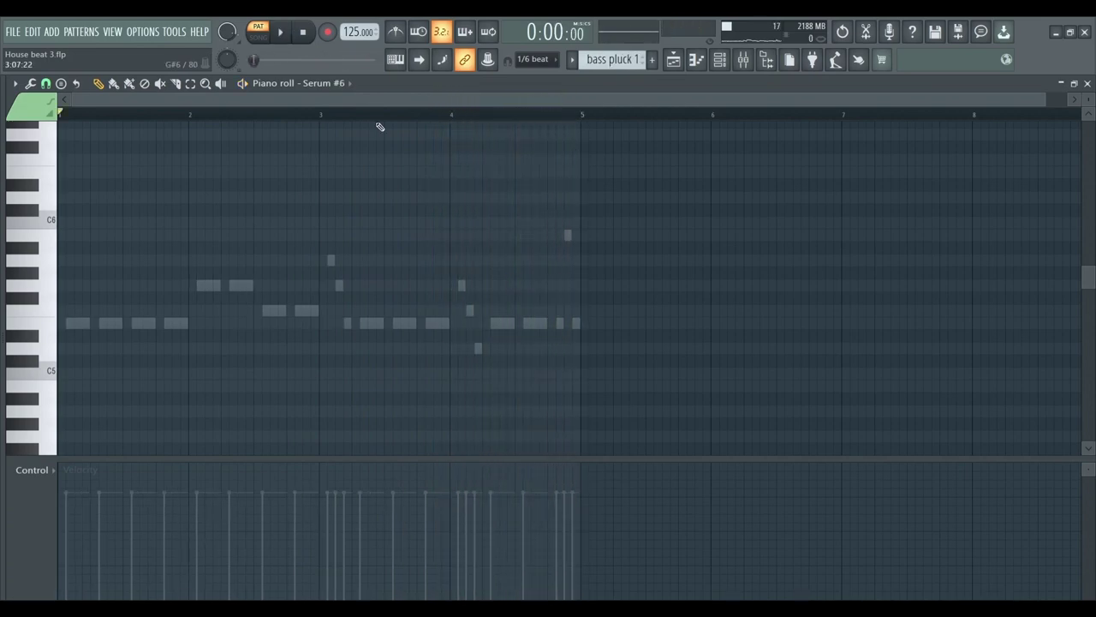
Step: Audition the bass pluck 1 and bass for drop patterns
{"action": "key", "text": "space"}
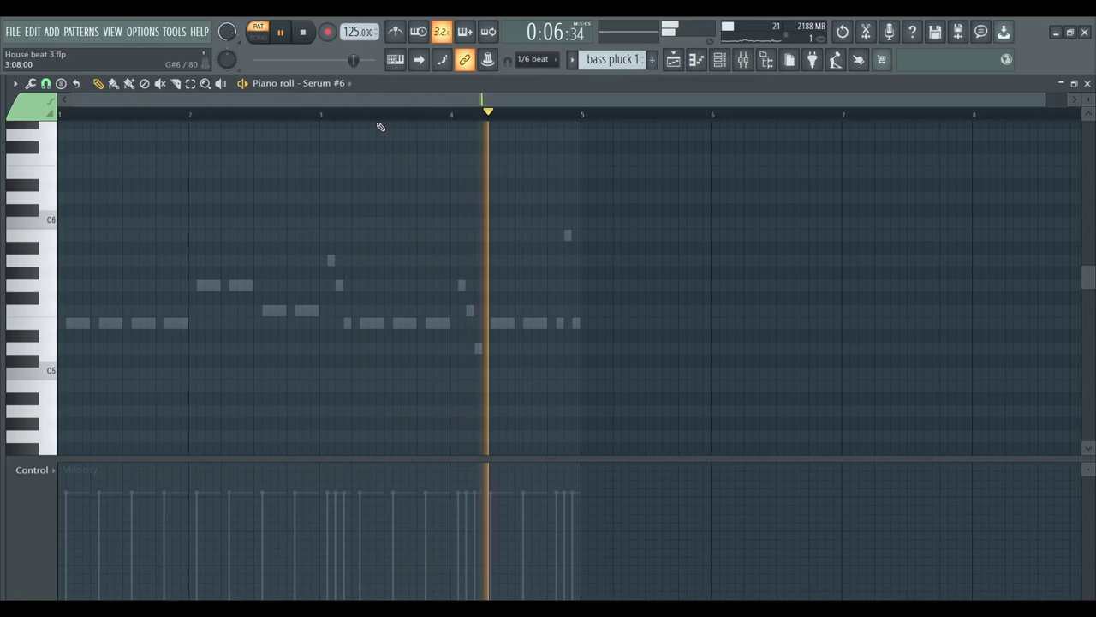
{"action": "key", "text": "space"}
{"action": "key", "text": "space"}
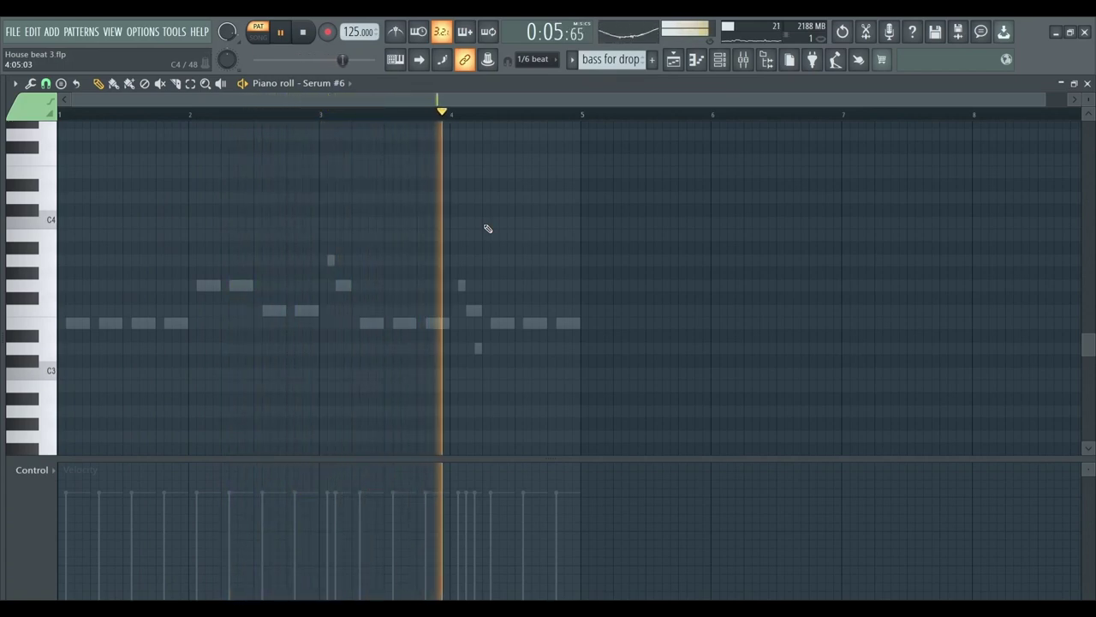
{"action": "key", "text": "space"}
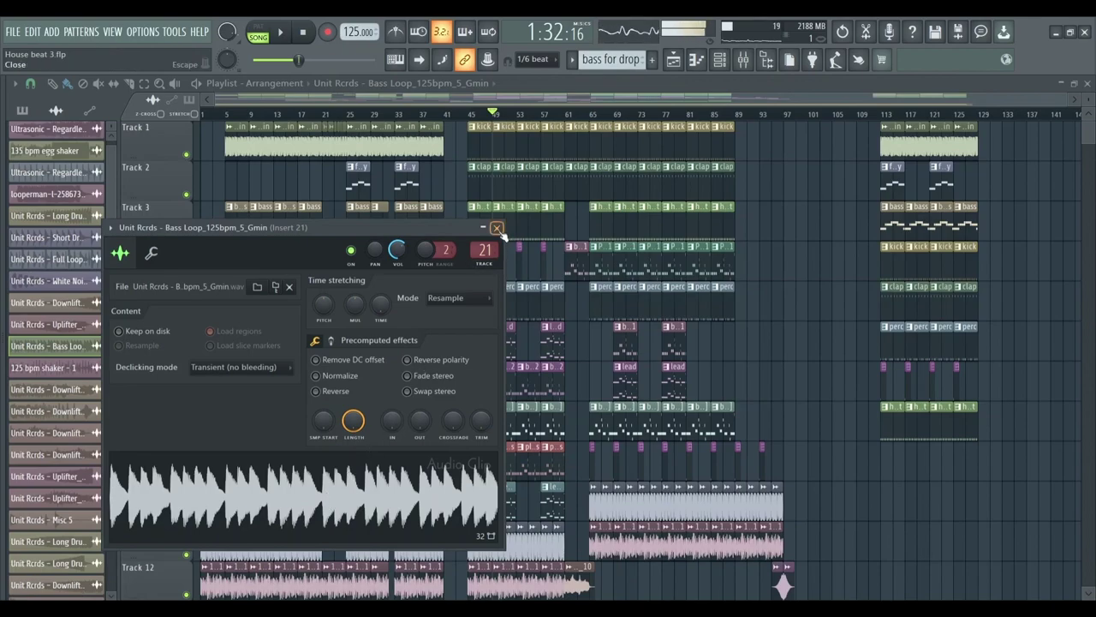
Step: Close the Bass Loop_125bpm_5_Gmin sample settings, and view the settings of the 125 bpm shaker clip in the playlist
{"action": "left_click", "coordinate": [496, 229]}
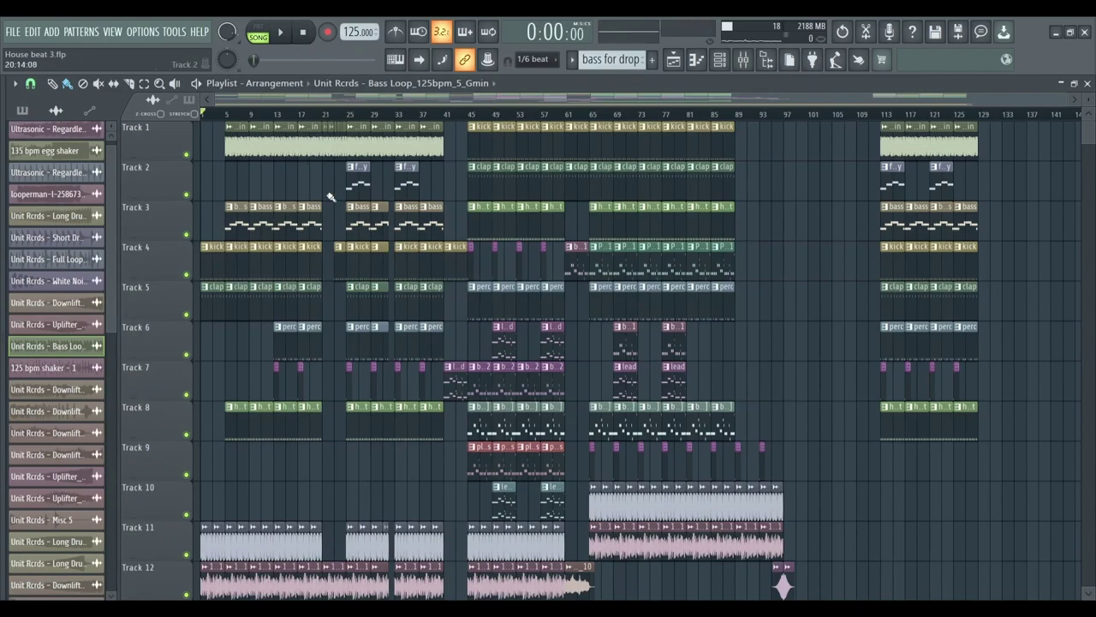
{"action": "scroll", "coordinate": [378, 203], "scroll_direction": "down", "scroll_amount": 10}
{"action": "left_click", "coordinate": [384, 360]}
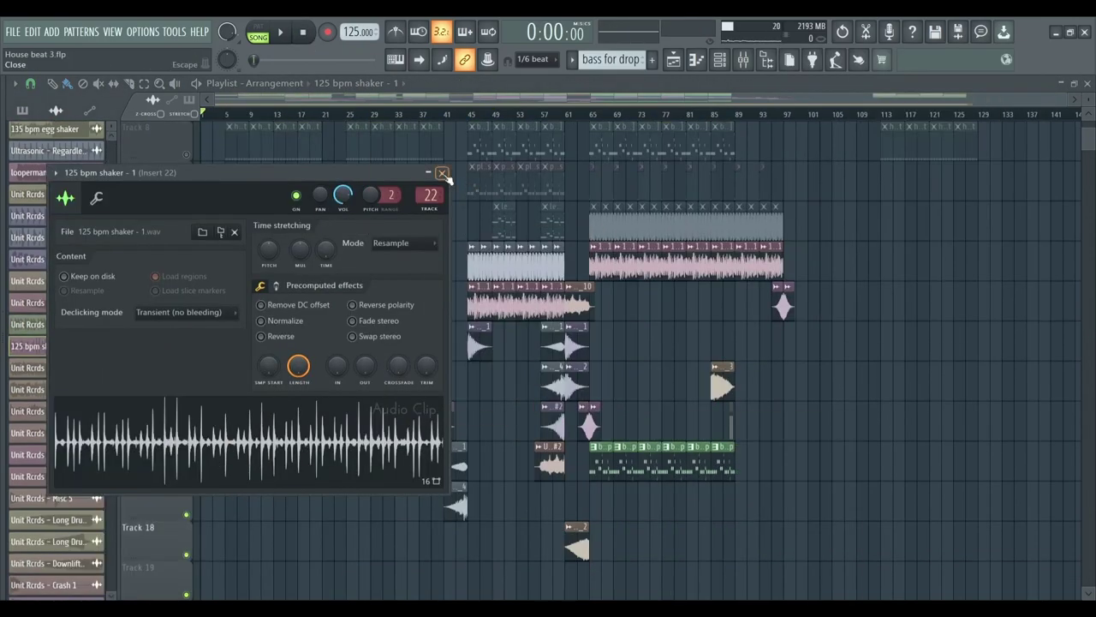
{"action": "left_click", "coordinate": [442, 173]}
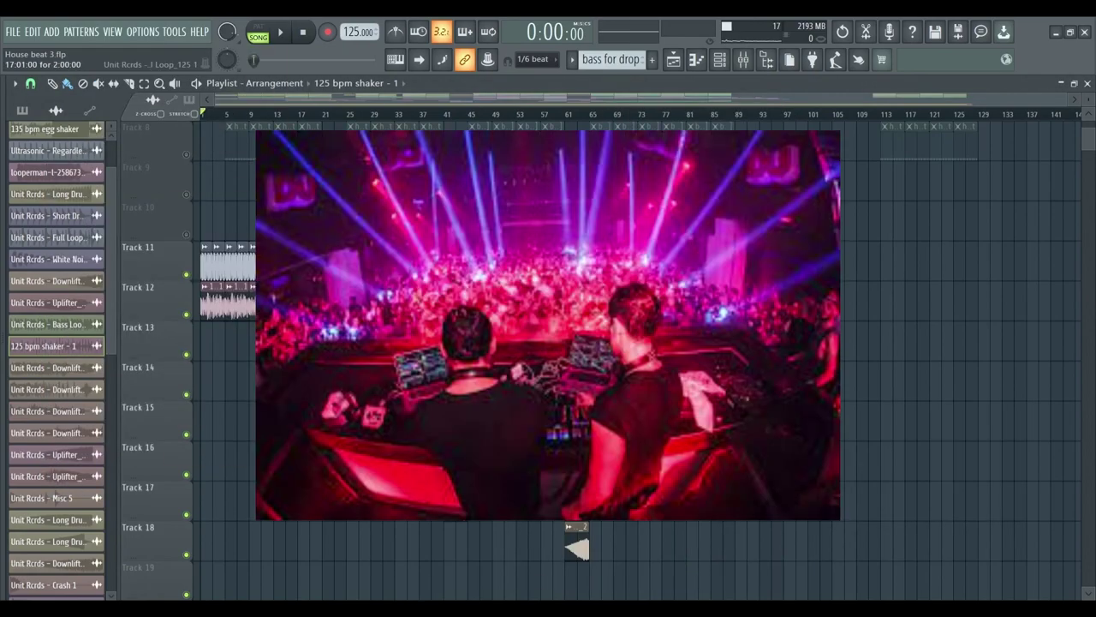
Step: Play the drum and shaker loops on Tracks 11 and 12 from the start of the arrangement
{"action": "key", "text": "space"}
{"action": "scroll", "coordinate": [318, 220], "scroll_direction": "up", "scroll_amount": 5, "text": "ctrl"}
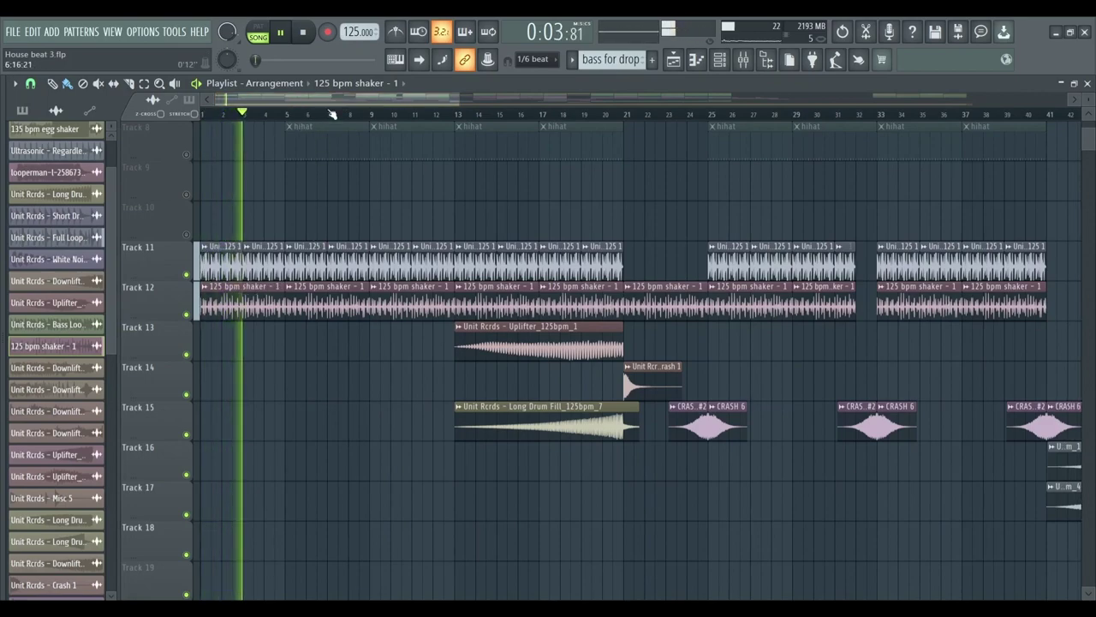
{"action": "scroll", "coordinate": [325, 172], "scroll_direction": "right", "scroll_amount": 2}
{"action": "key", "text": "space"}
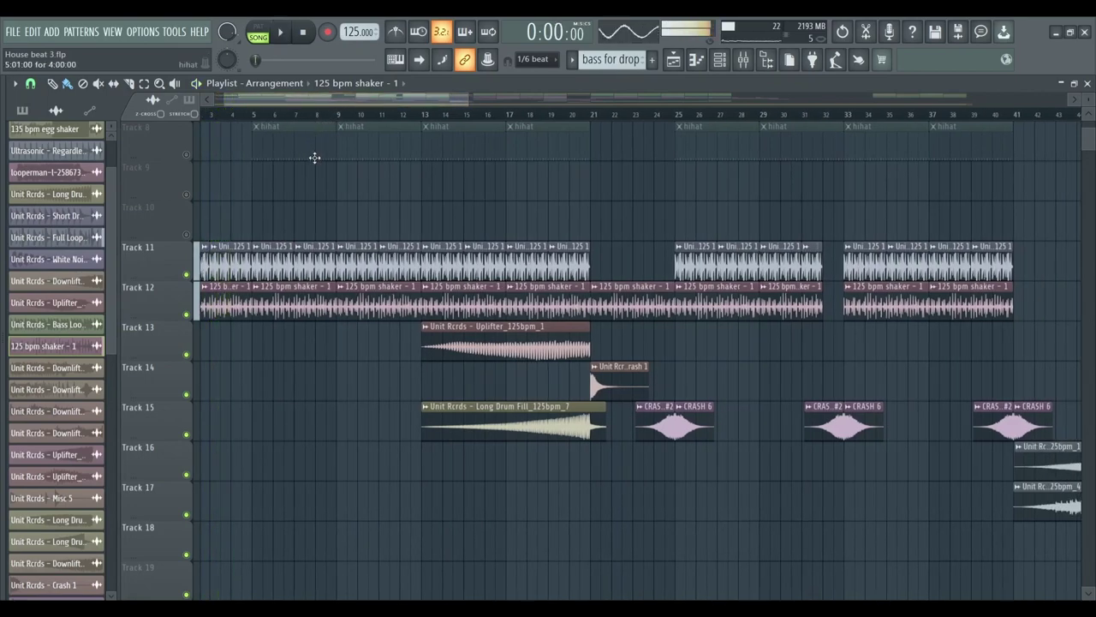
Step: Play the uplifter and drum fill from bar 13, and the crash transition on Track 15 near bar 32
{"action": "key", "text": "space"}
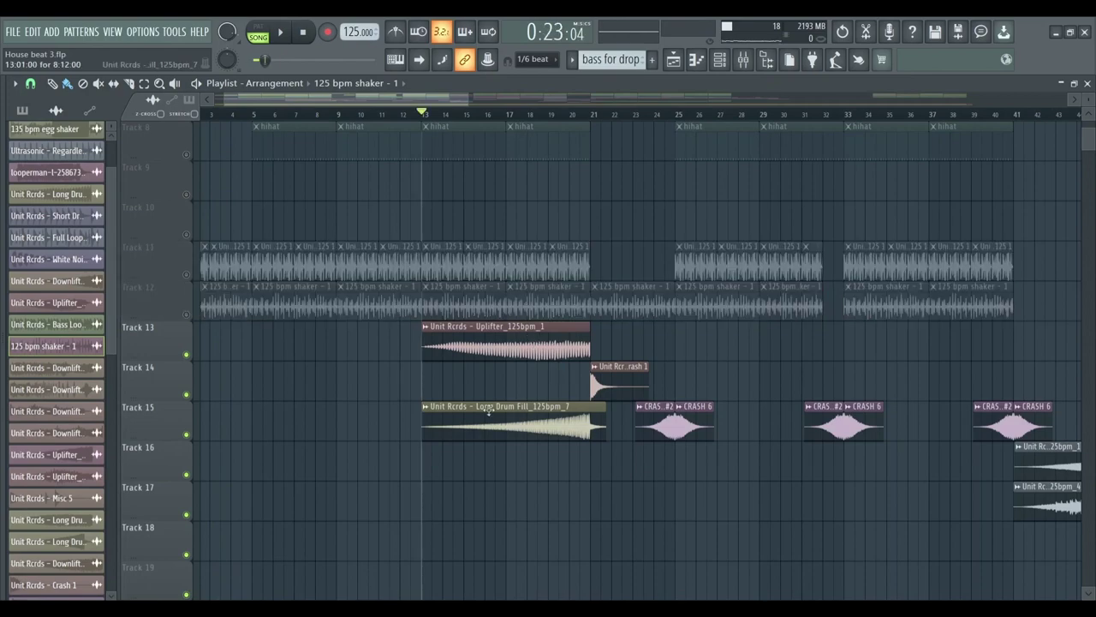
{"action": "scroll", "coordinate": [497, 112], "scroll_direction": "right", "scroll_amount": 4}
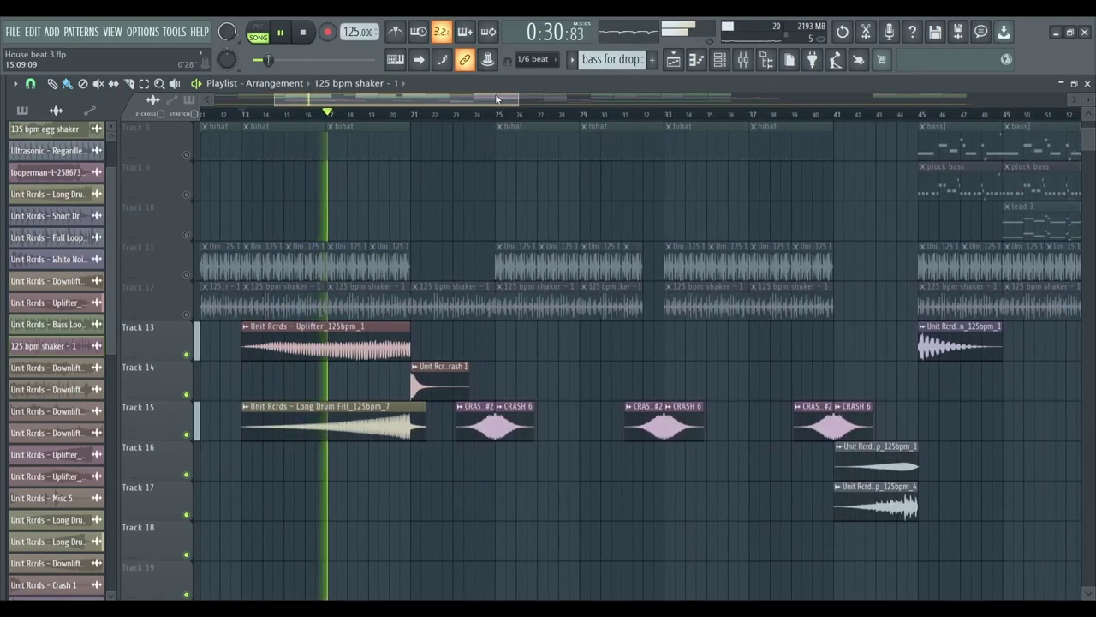
{"action": "key", "text": "space"}
{"action": "scroll", "coordinate": [519, 121], "scroll_direction": "right", "scroll_amount": 4}
{"action": "left_click", "coordinate": [522, 115]}
{"action": "key", "text": "space"}
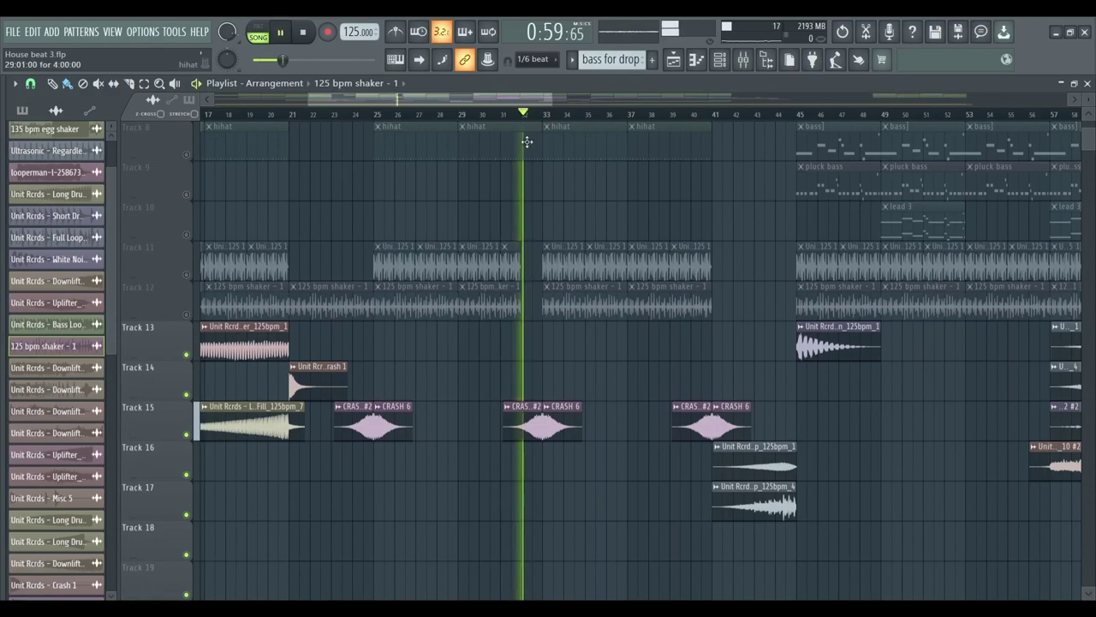